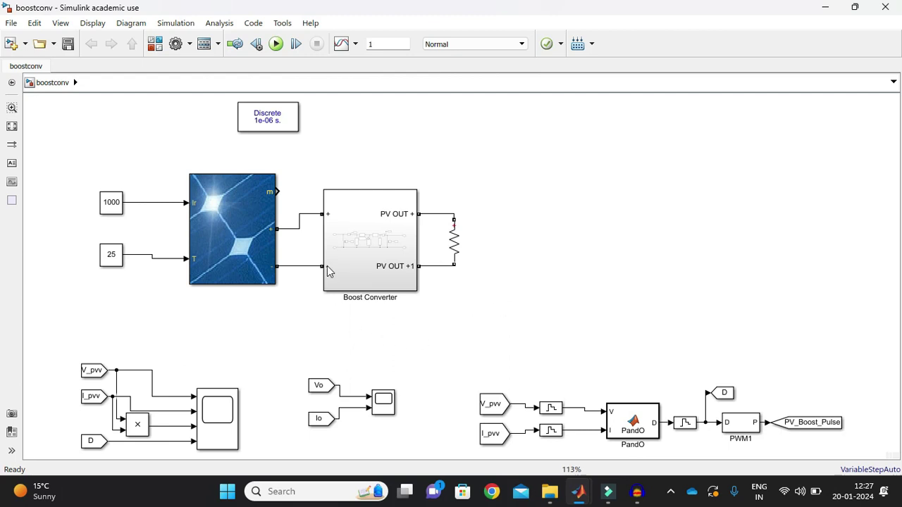
Open the PV Array1 parameters, showing Voc 44.5 V, Vmp 37.6 V and Isc 8.5 A.
left_click(410, 280)
left_click(232, 289)
left_click(217, 194)
left_click(216, 193)
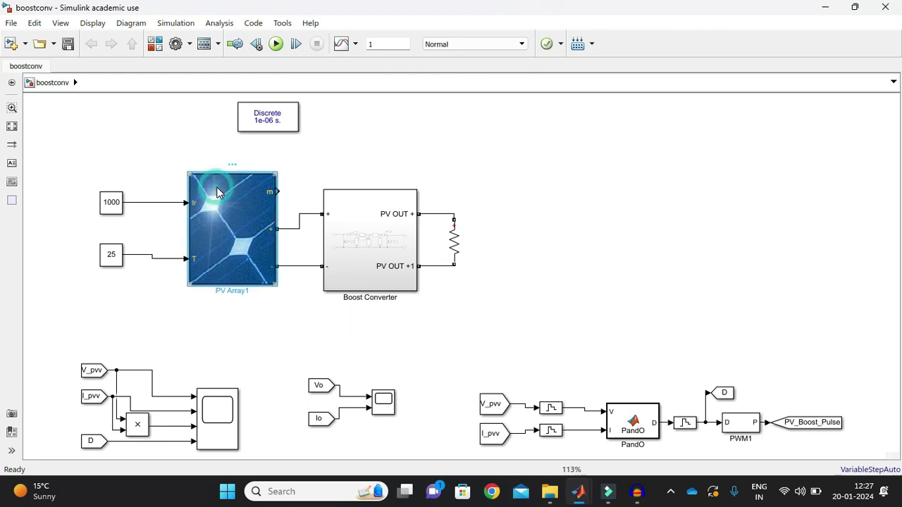
double_click(218, 190)
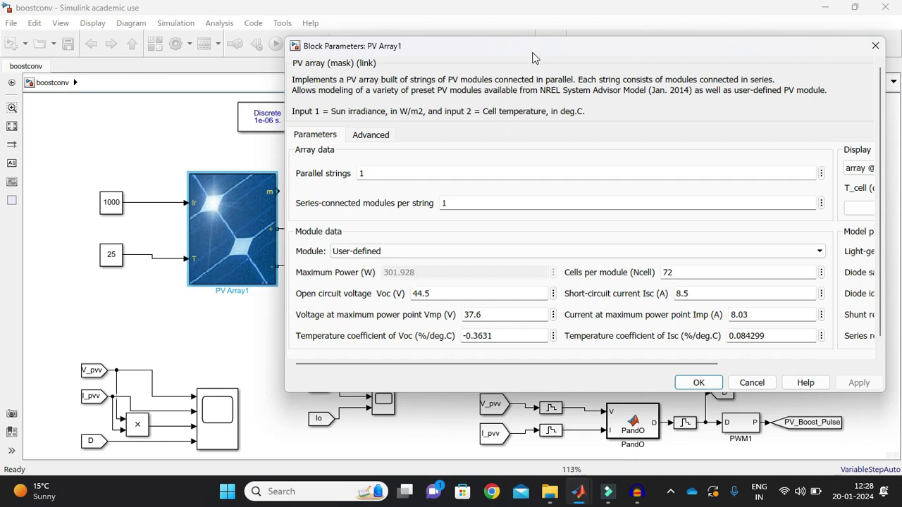
left_click_drag(533, 51, 446, 53)
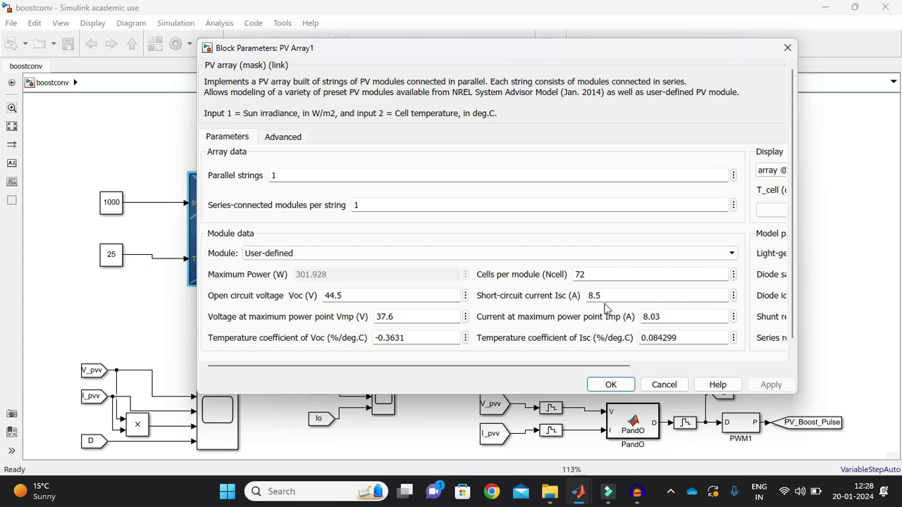
left_click(295, 254)
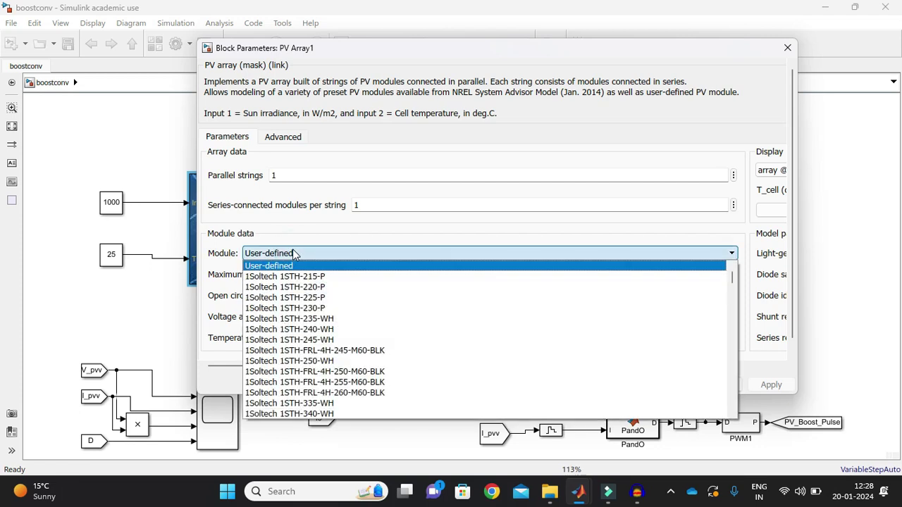
left_click(294, 255)
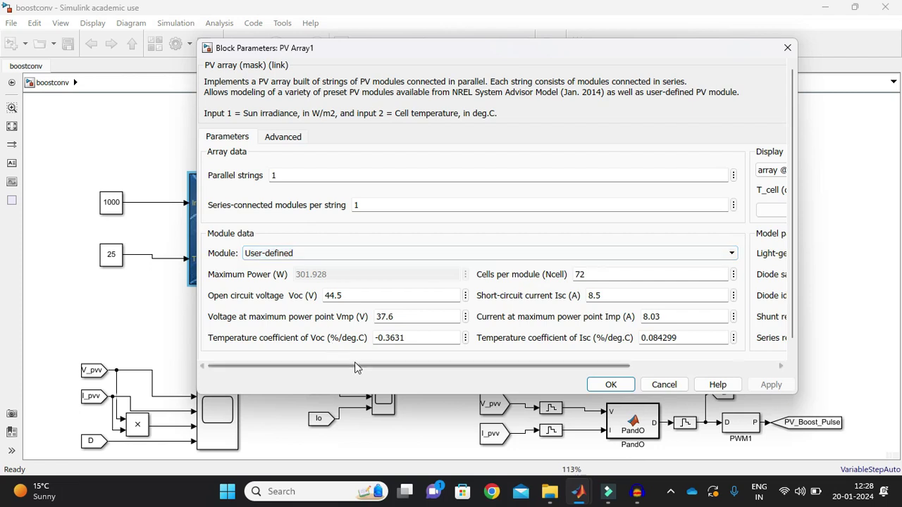
left_click_drag(394, 366, 539, 367)
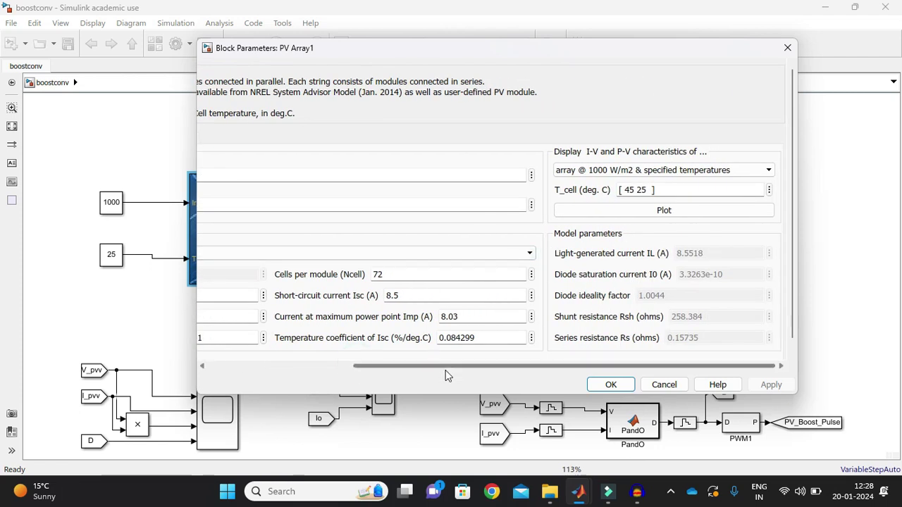
left_click_drag(447, 366, 336, 366)
left_click(374, 254)
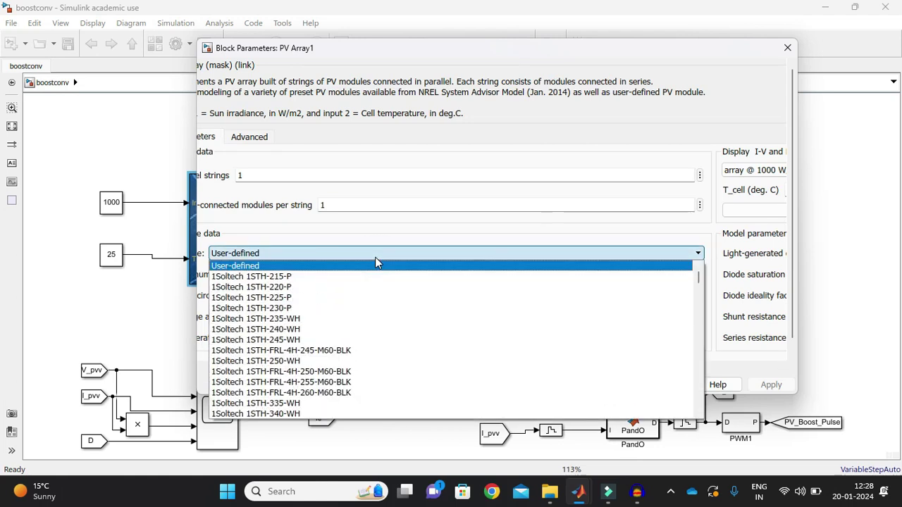
left_click(375, 259)
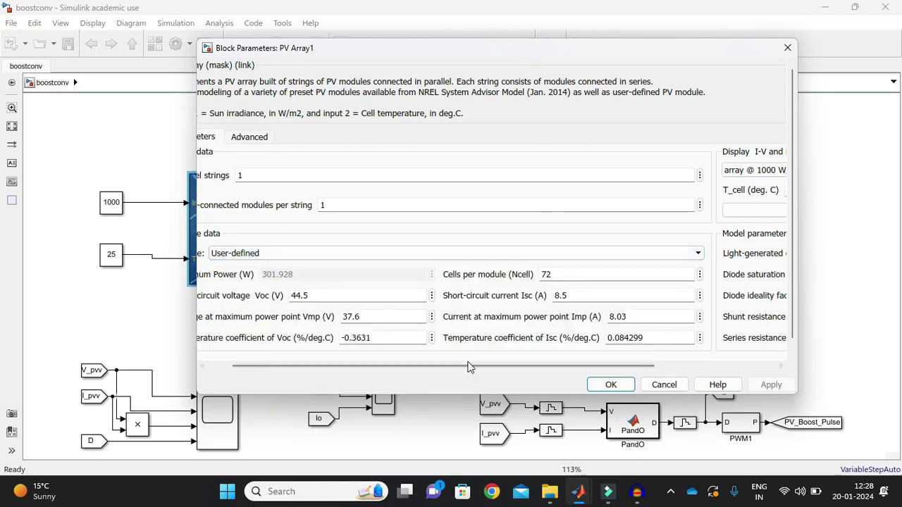
left_click_drag(470, 367, 644, 369)
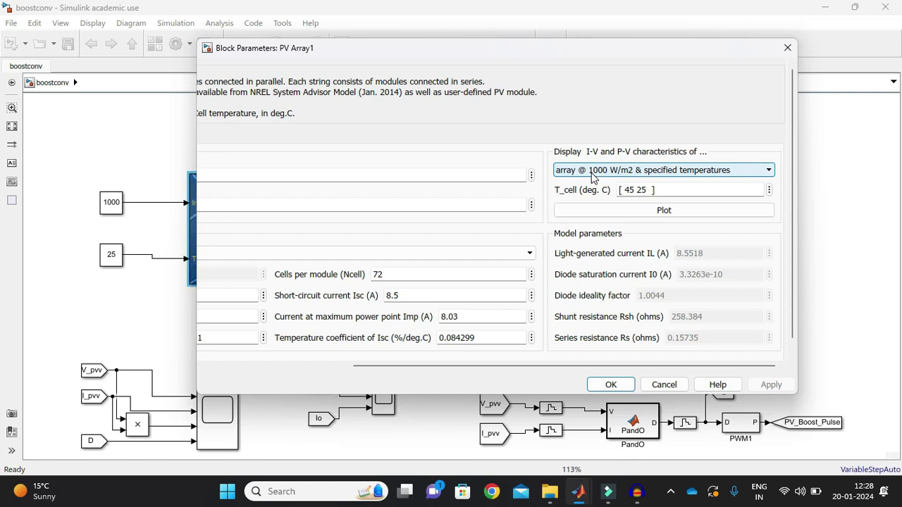
left_click(673, 169)
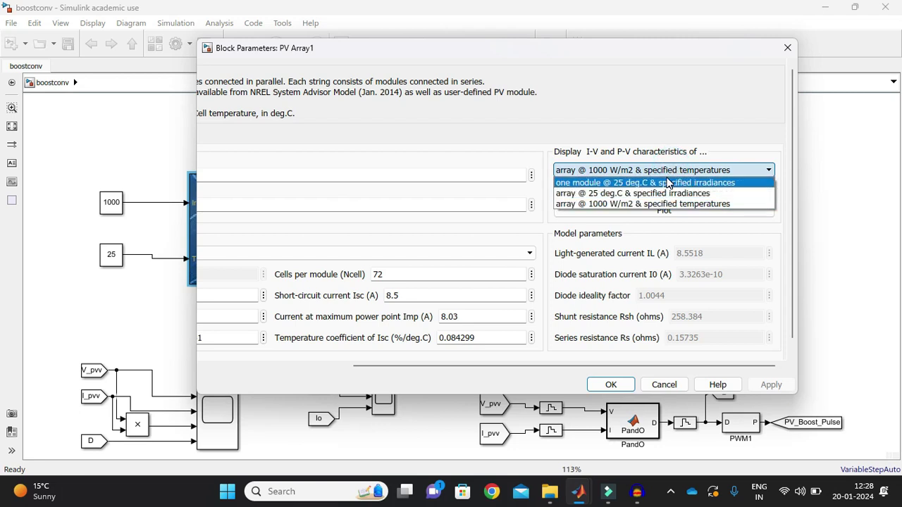
Plot the array's I-V and P-V curves at 1000 W/m2, then close the plot and PV Array1 dialog.
left_click(598, 205)
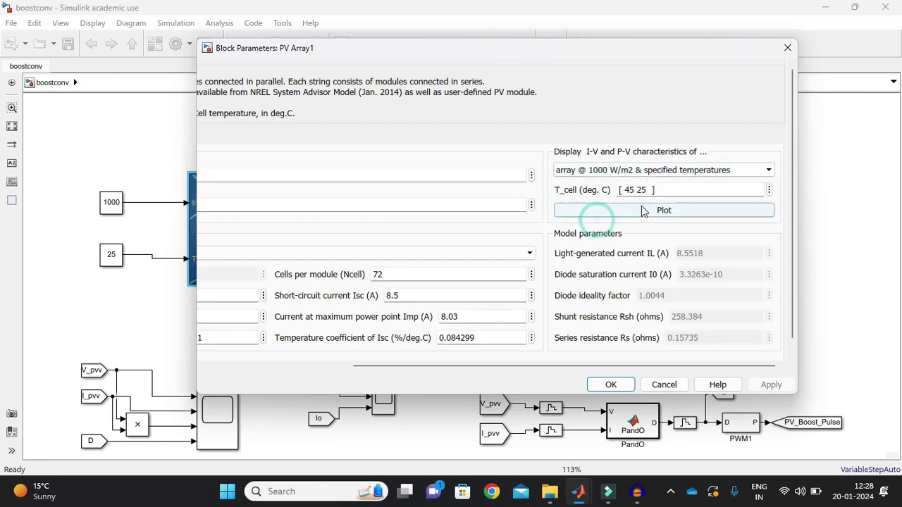
left_click(642, 209)
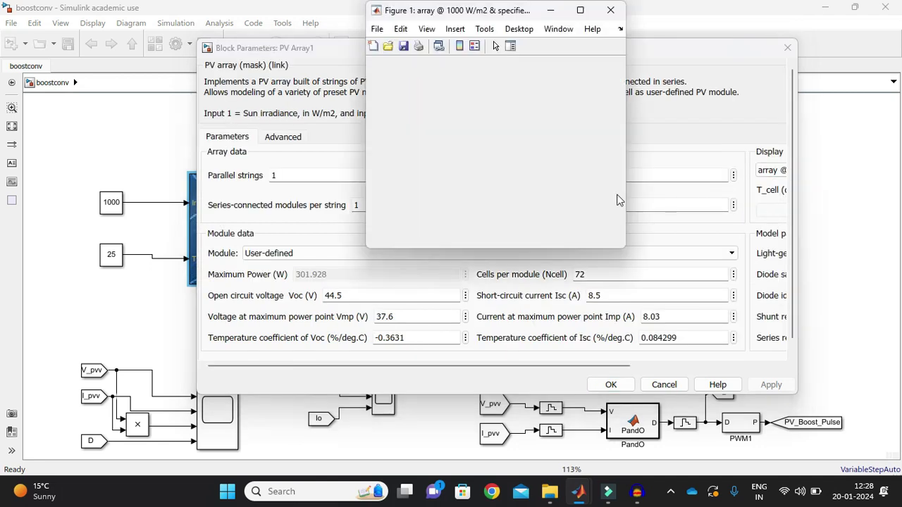
mouse_move(590, 19)
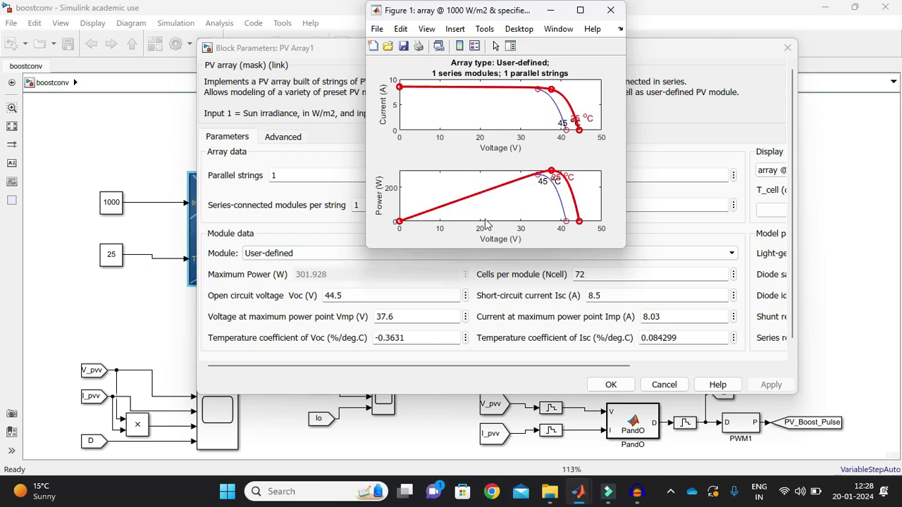
left_click(610, 10)
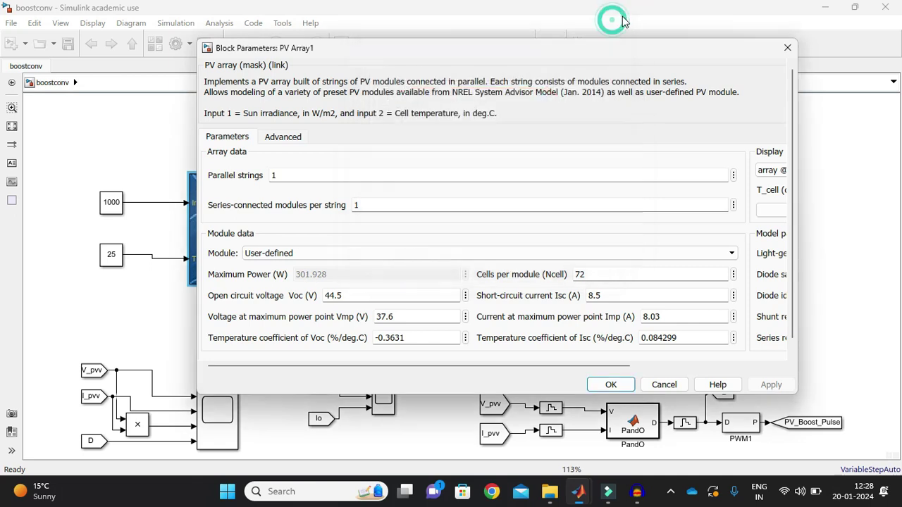
left_click(786, 47)
left_click(346, 231)
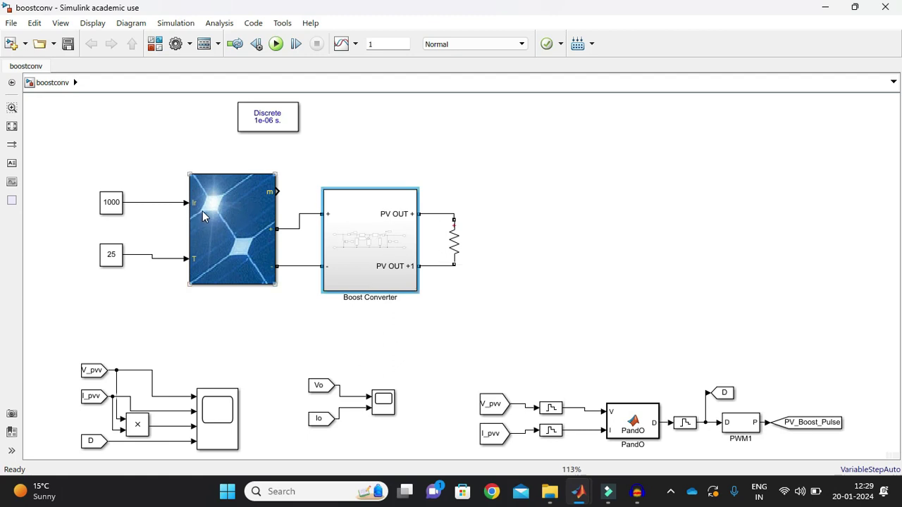
left_click(112, 204)
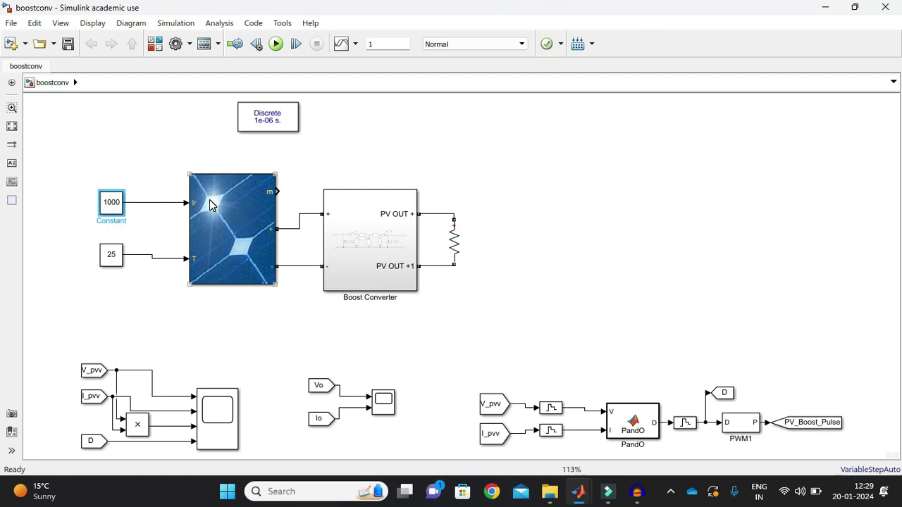
left_click(111, 256)
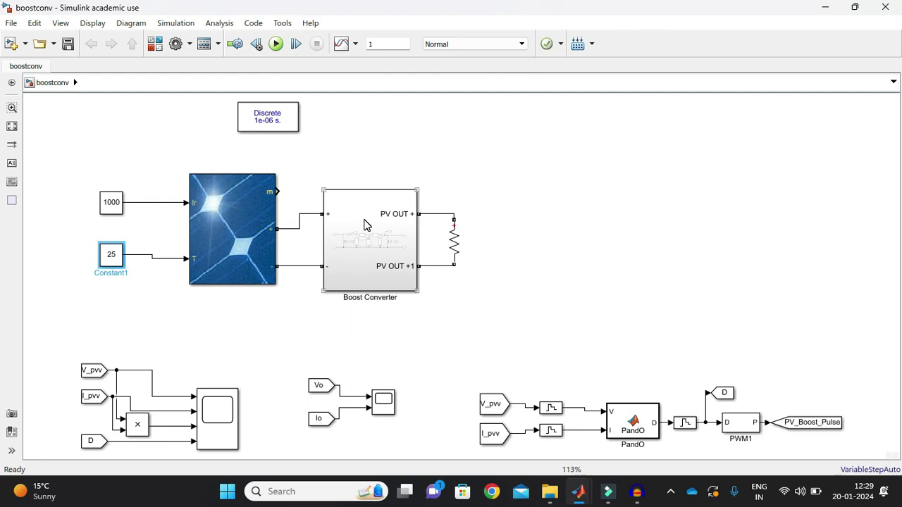
Enter the Boost Converter subsystem and inspect the switch, diode, capacitors and V_pvv/I_pvv tags.
double_click(364, 224)
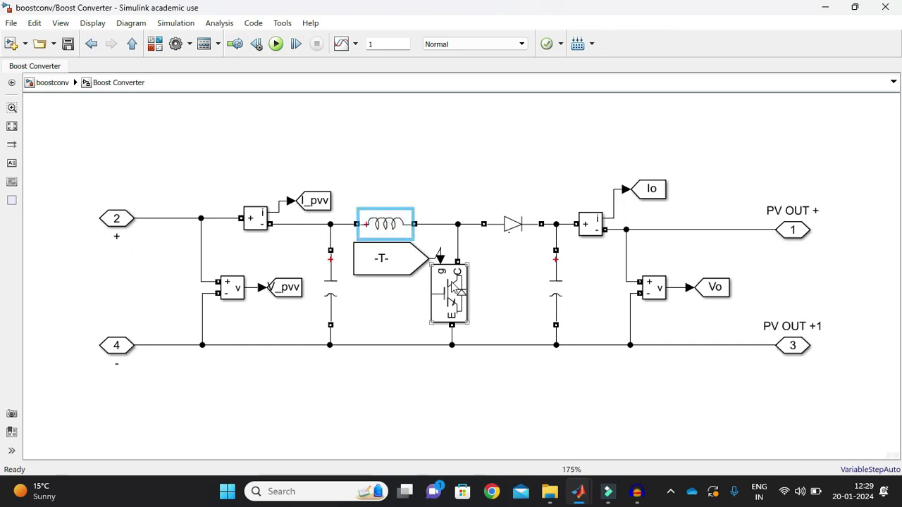
left_click(451, 289)
left_click(513, 224)
left_click(552, 288)
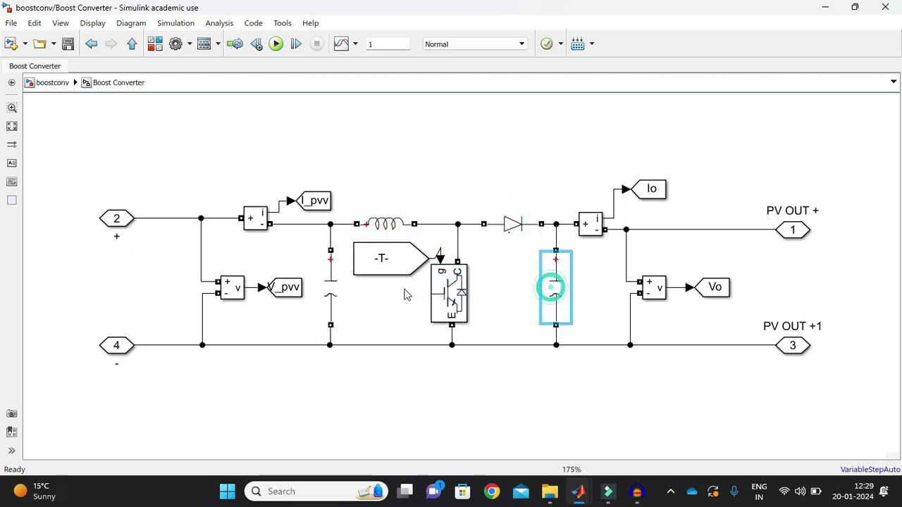
left_click(331, 287)
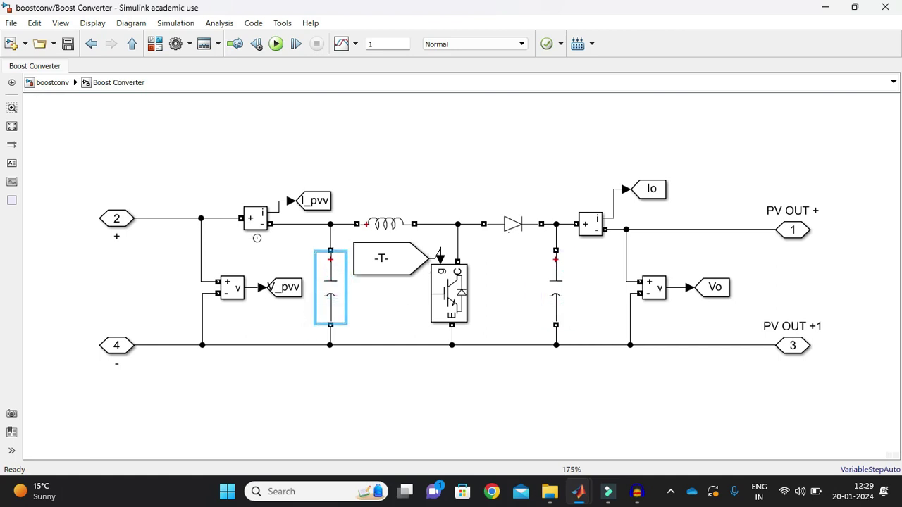
left_click(292, 286)
left_click(324, 204)
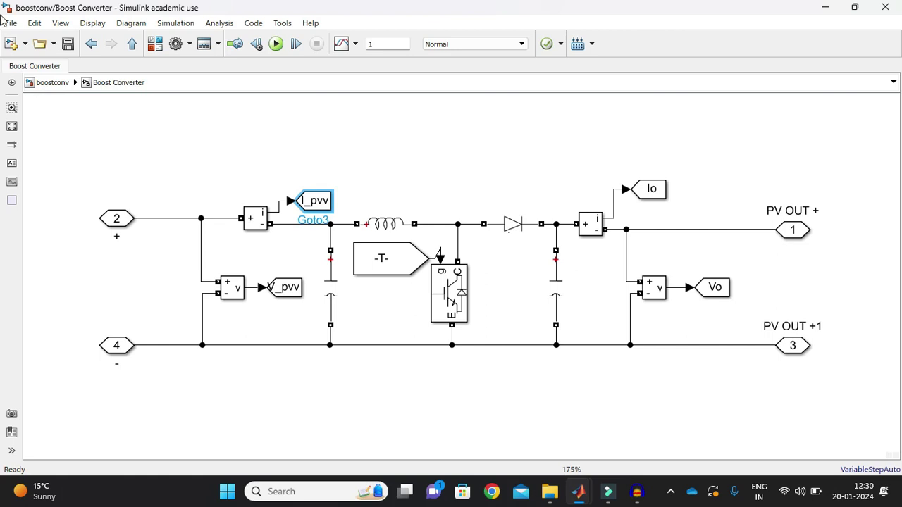
Check PWM1 and its pulse tag at top level, then re-enter the subsystem to the output capacitor.
left_click(39, 82)
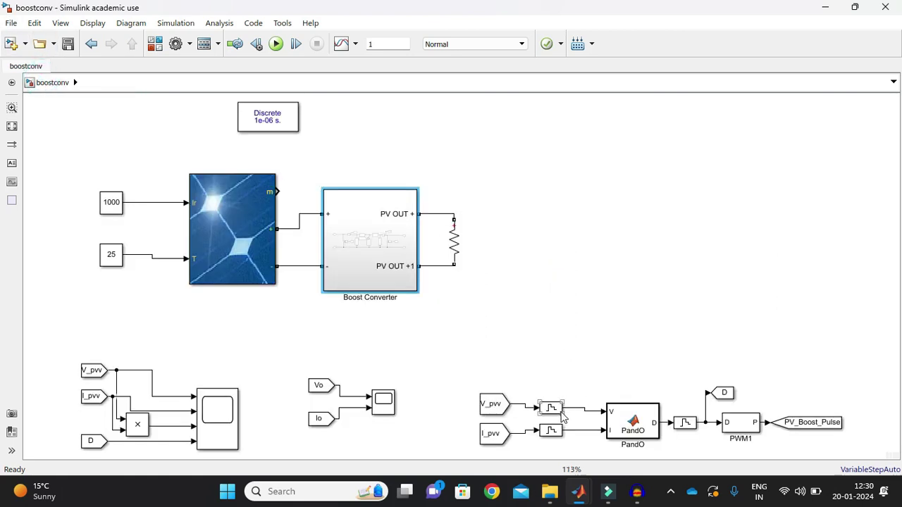
left_click(741, 423)
left_click(810, 431)
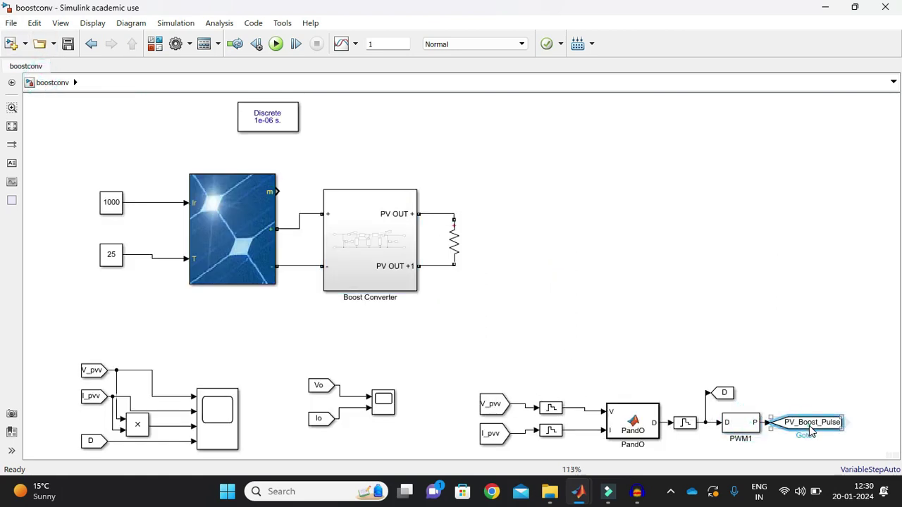
double_click(379, 218)
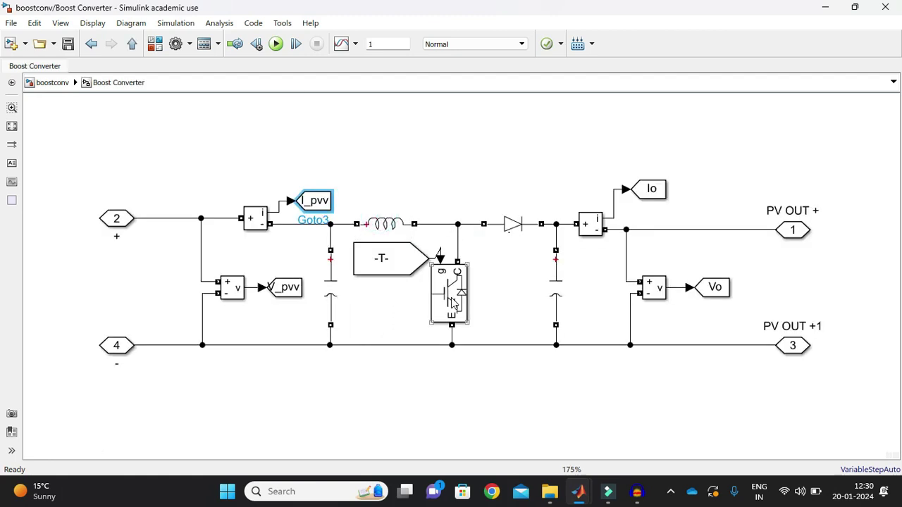
left_click(451, 301)
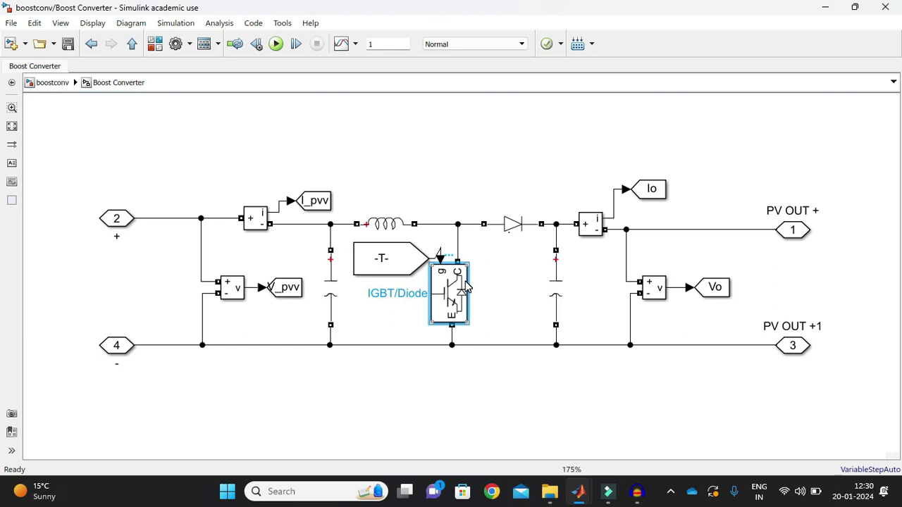
left_click(328, 290)
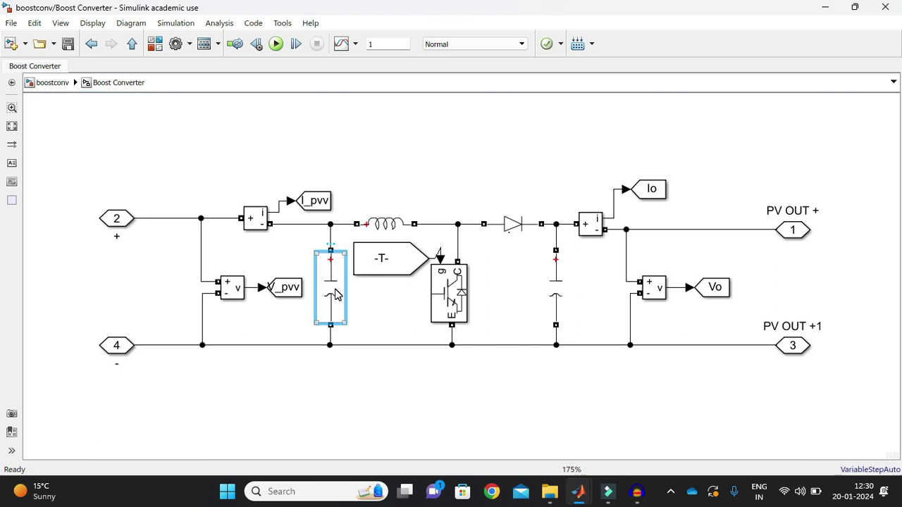
left_click(381, 231)
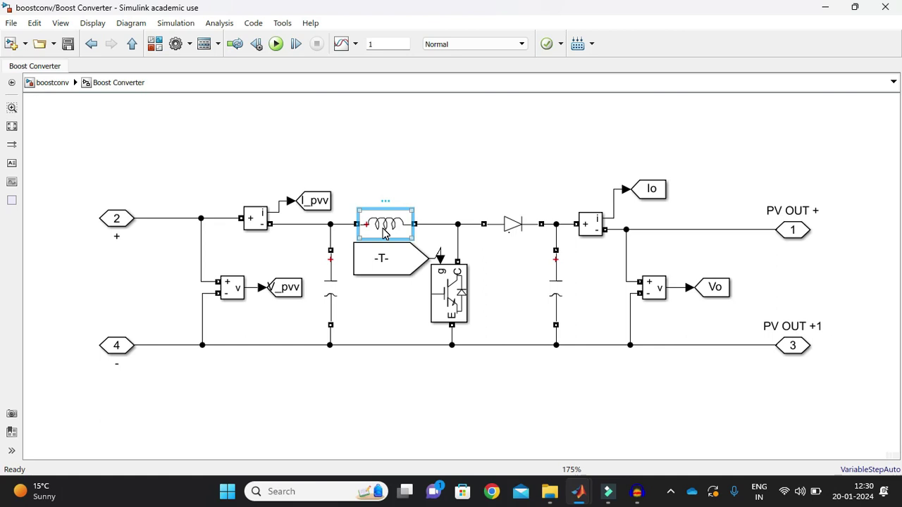
left_click(553, 296)
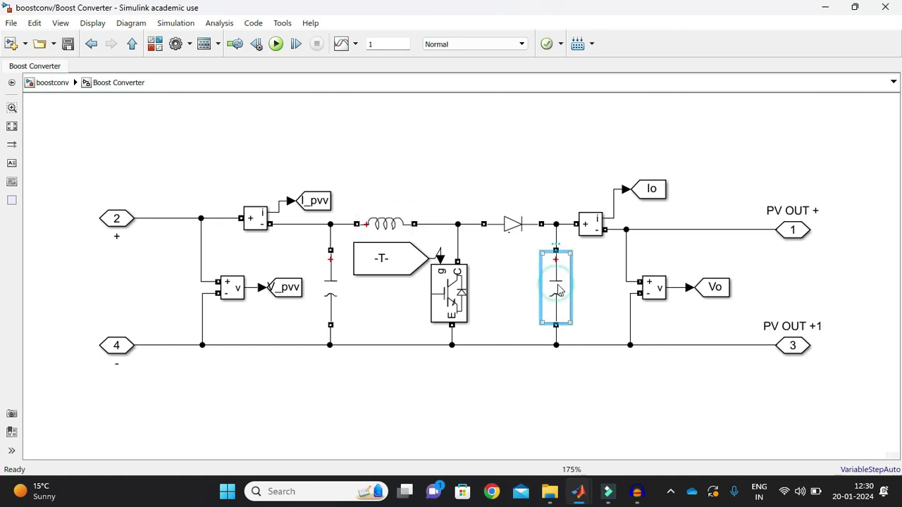
Review the output capacitor (200e-6 F) and inductor parameters, closing both dialogs unchanged.
double_click(551, 289)
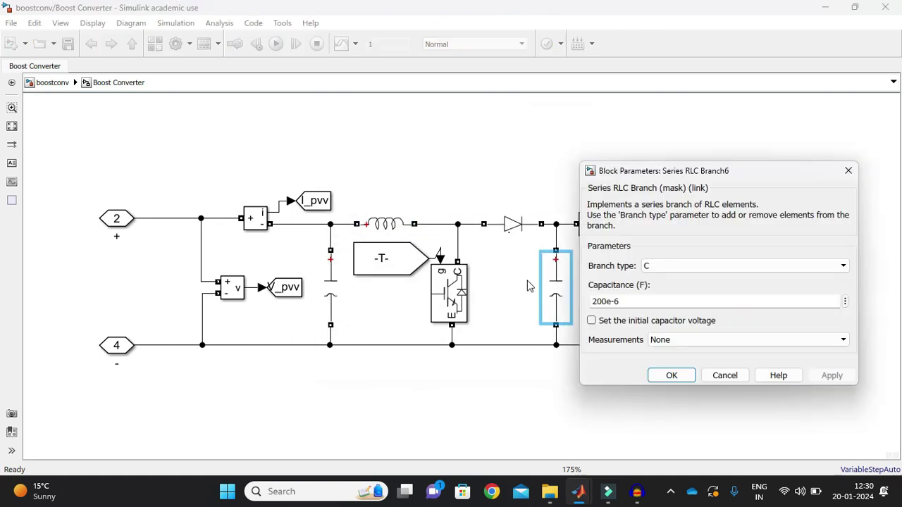
left_click(724, 375)
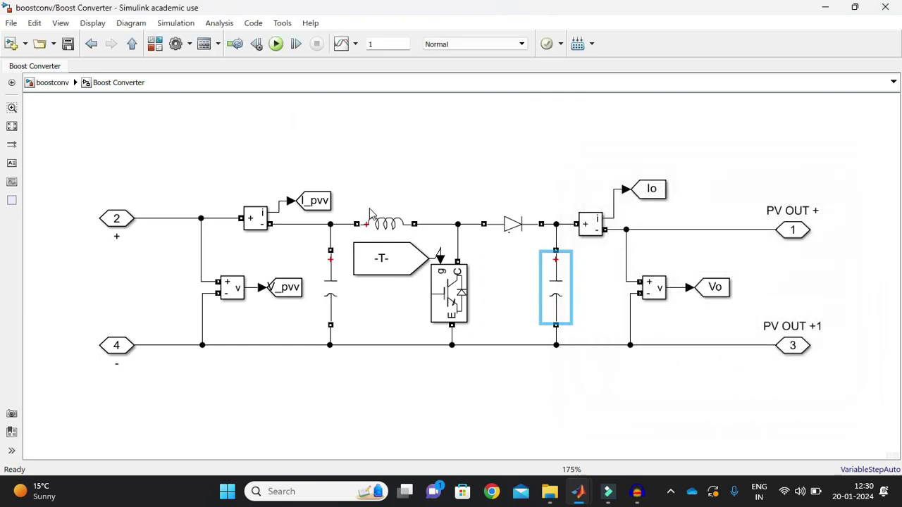
left_click(376, 224)
double_click(377, 224)
left_click(568, 312)
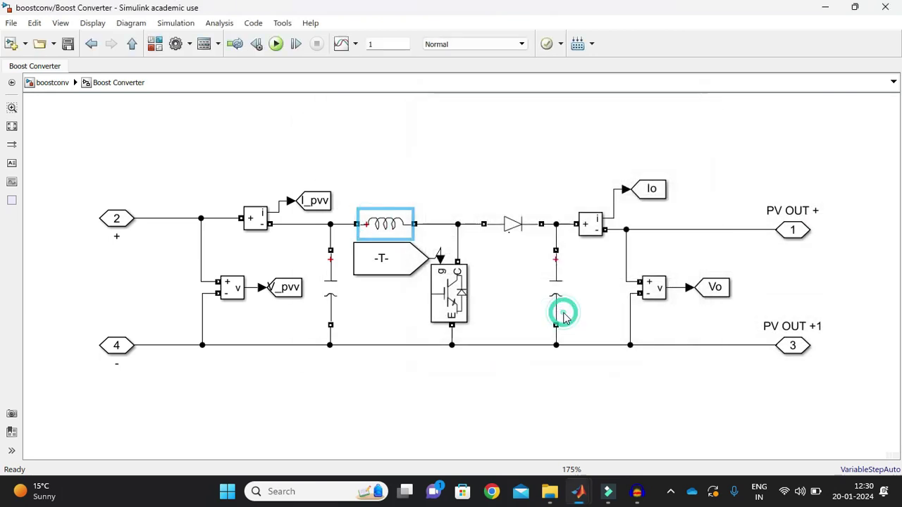
left_click(557, 284)
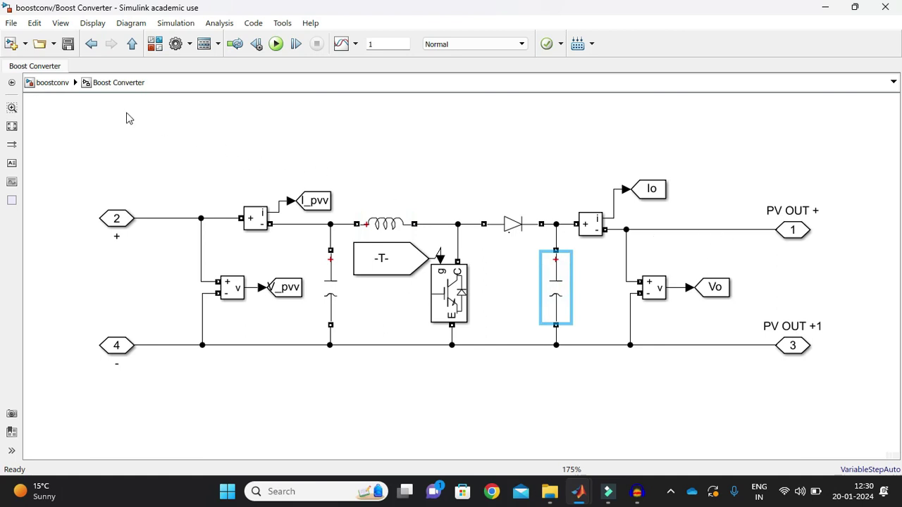
left_click(53, 83)
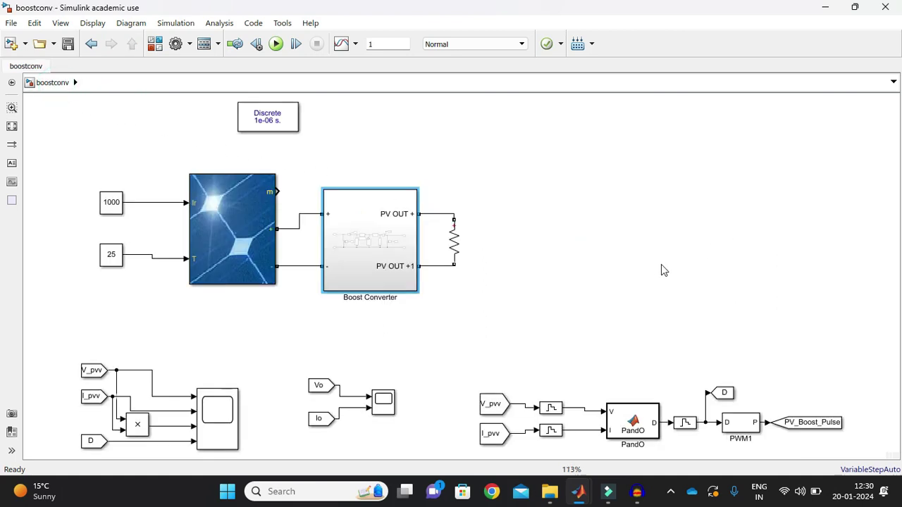
left_click(450, 241)
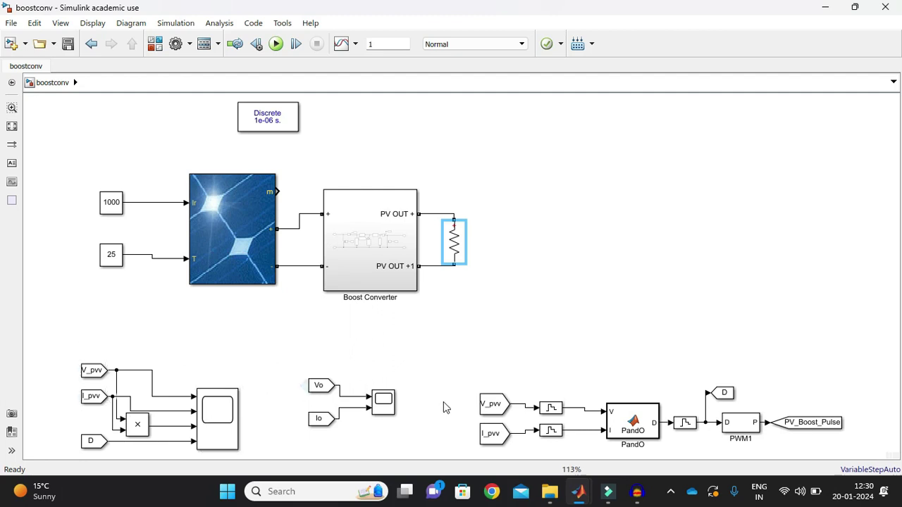
left_click(215, 406)
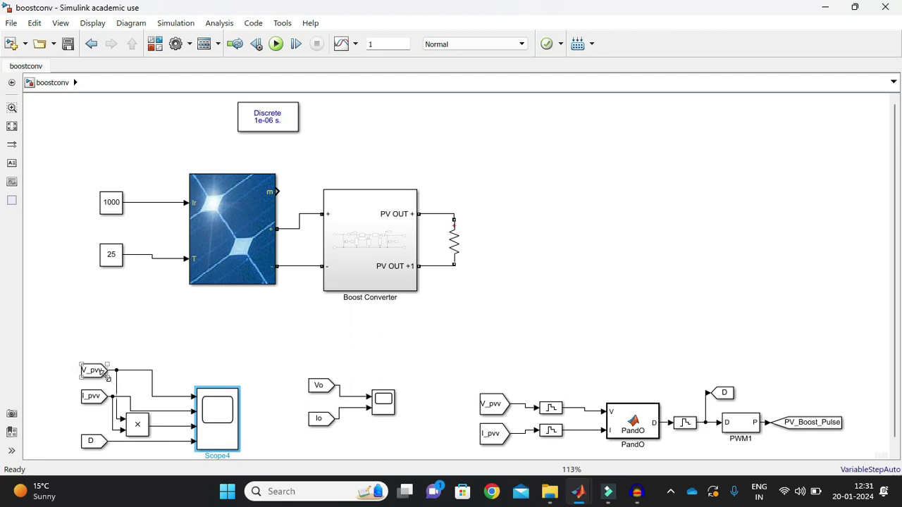
left_click(246, 195)
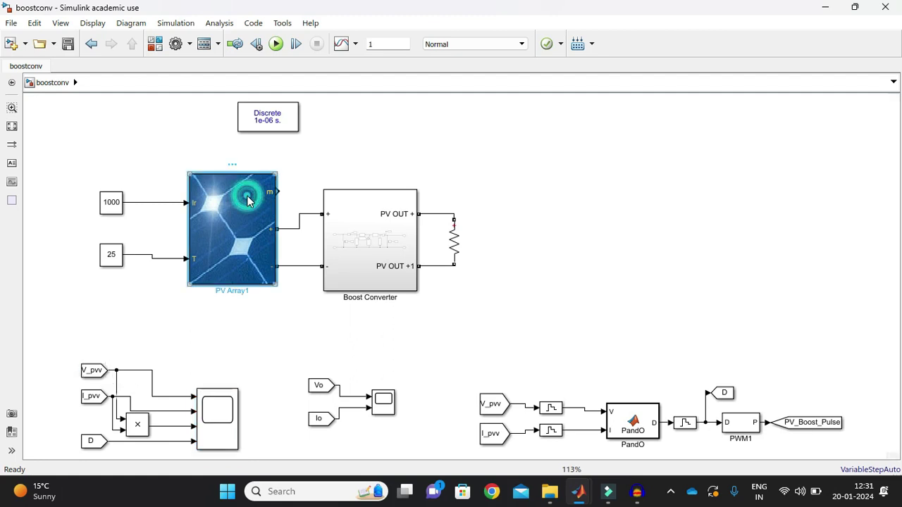
left_click(97, 397)
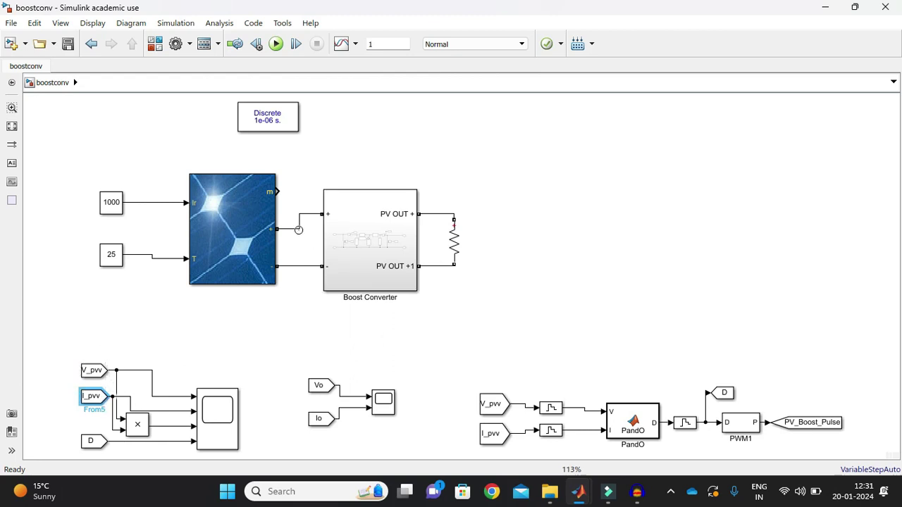
left_click(298, 230)
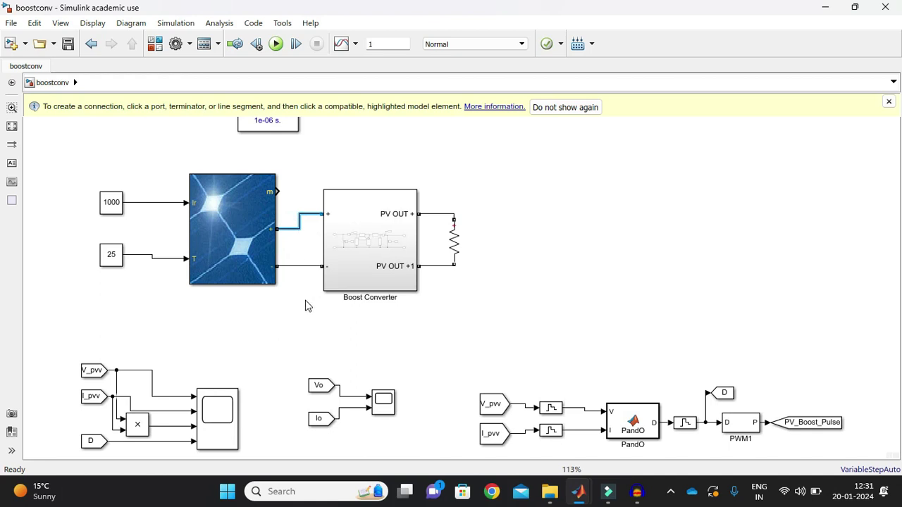
left_click(301, 266)
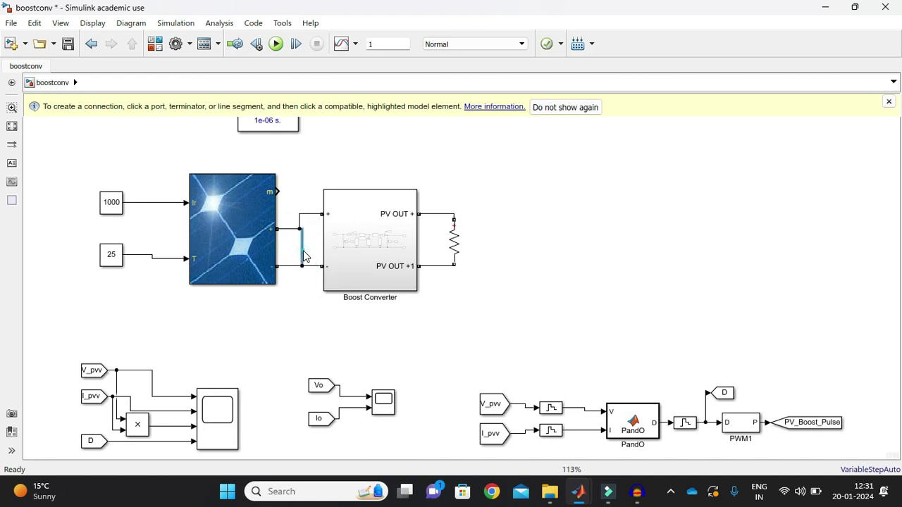
key("Delete")
left_click(570, 107)
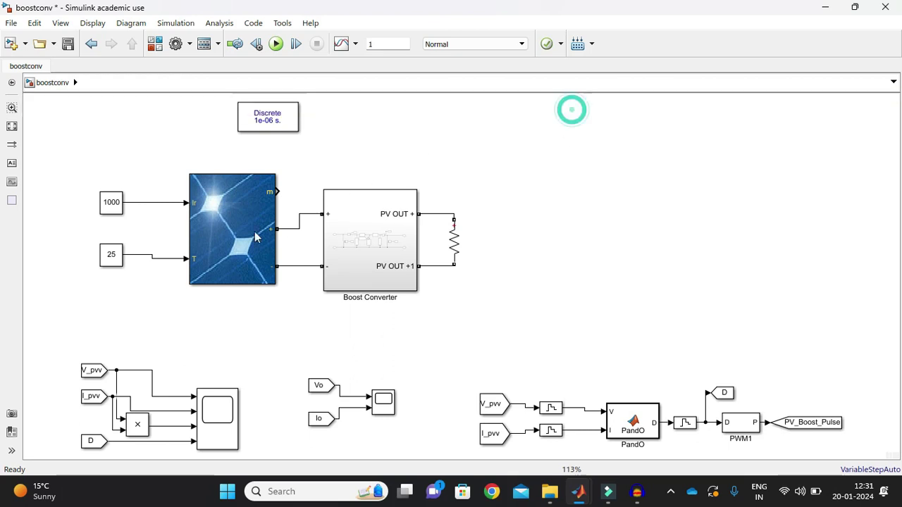
left_click(209, 187)
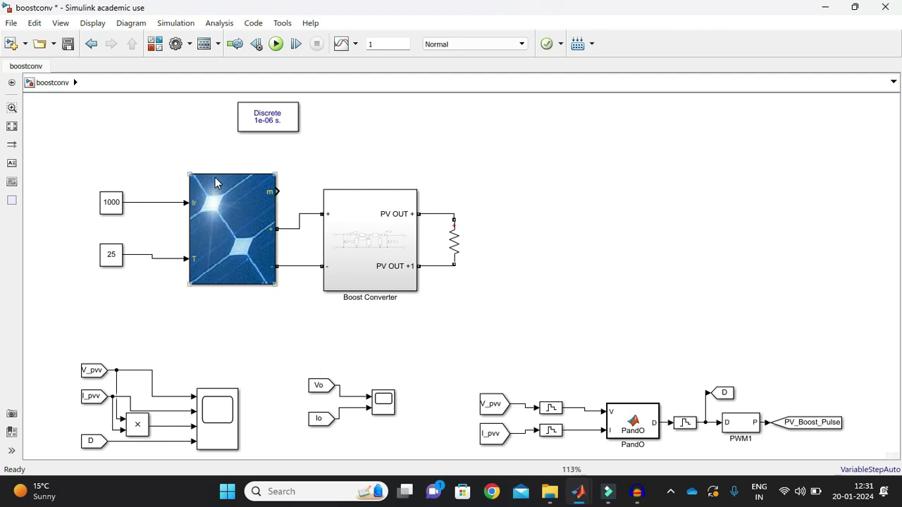
left_click(208, 416)
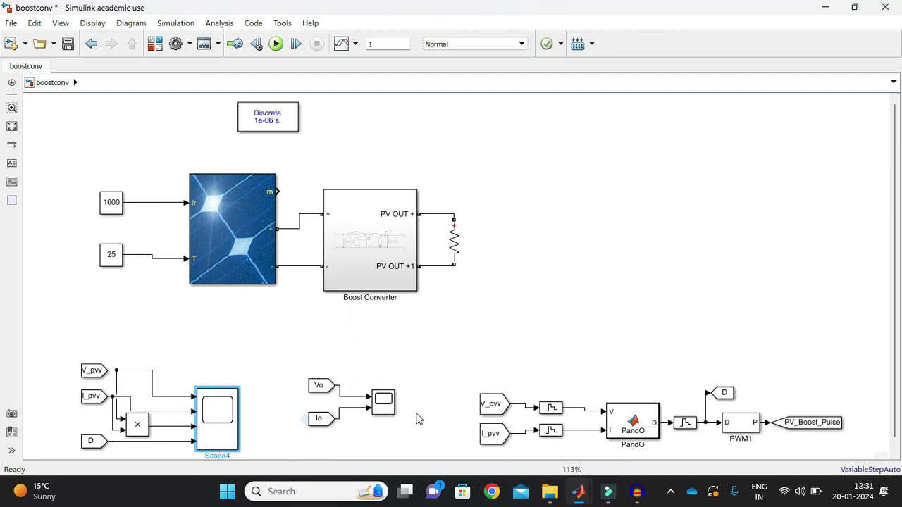
left_click(325, 387)
left_click(322, 418)
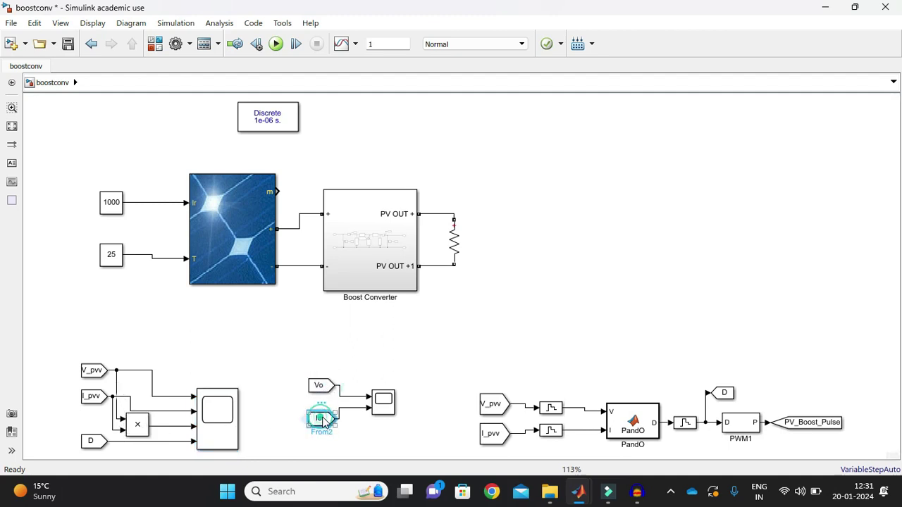
double_click(394, 237)
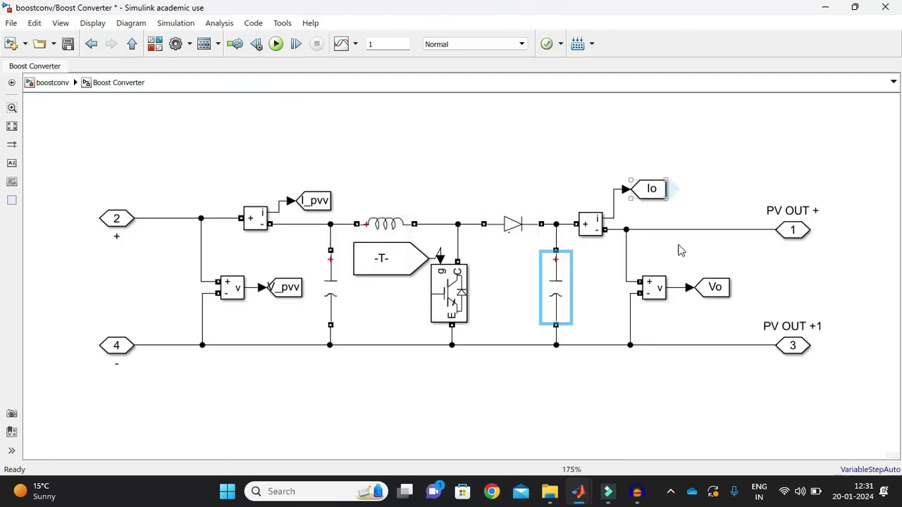
left_click(37, 84)
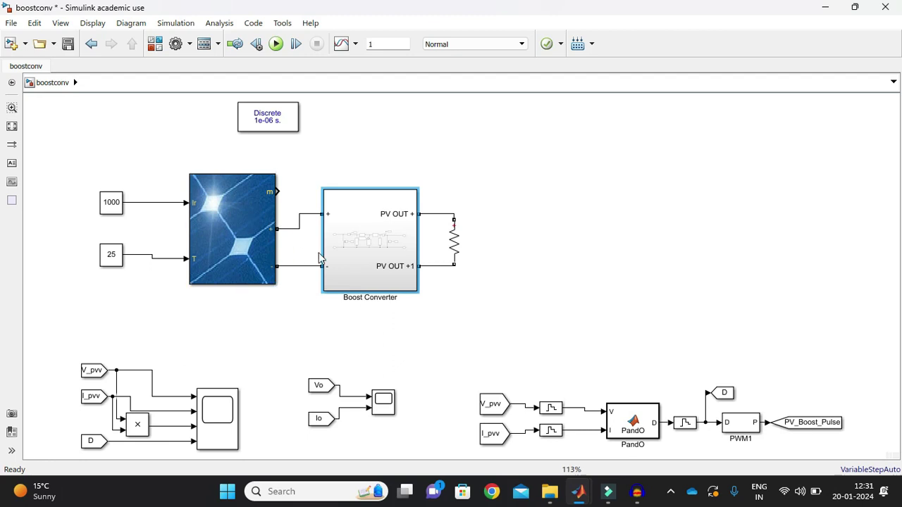
double_click(551, 407)
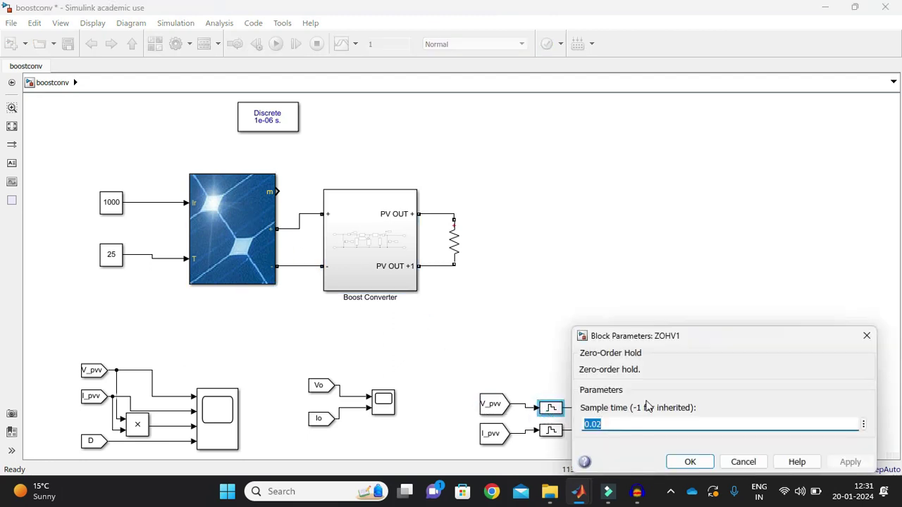
left_click(866, 336)
left_click(641, 431)
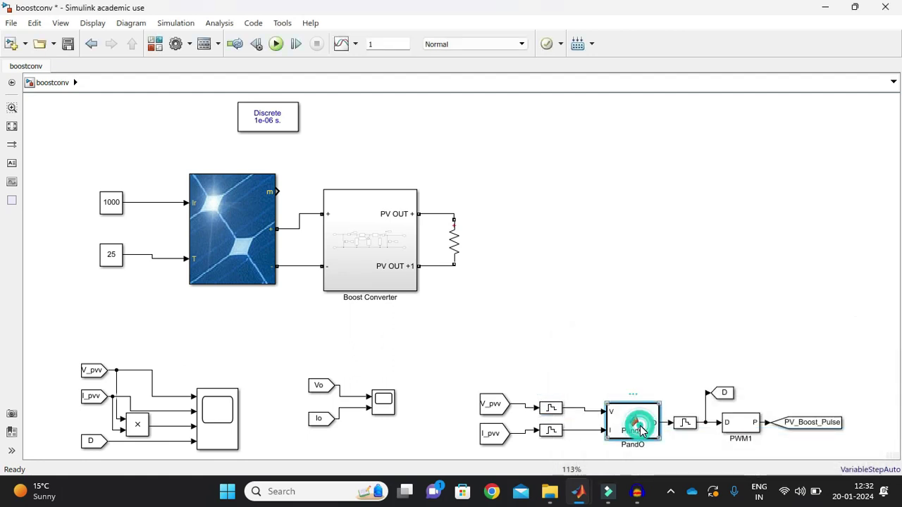
double_click(641, 432)
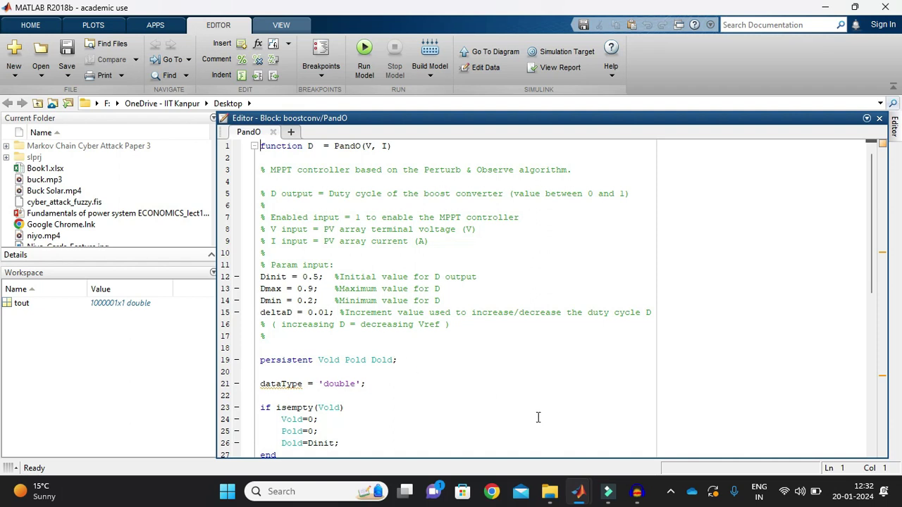
mouse_move(577, 491)
left_click(613, 448)
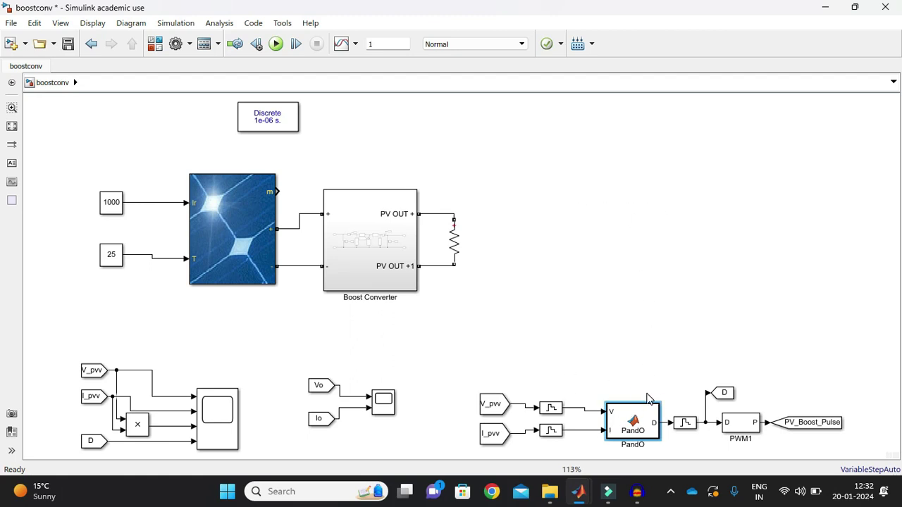
double_click(685, 425)
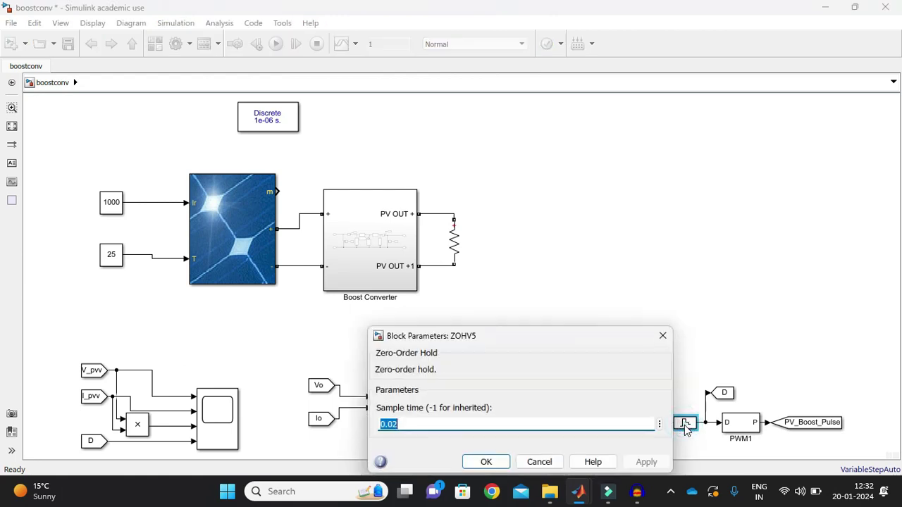
left_click(662, 336)
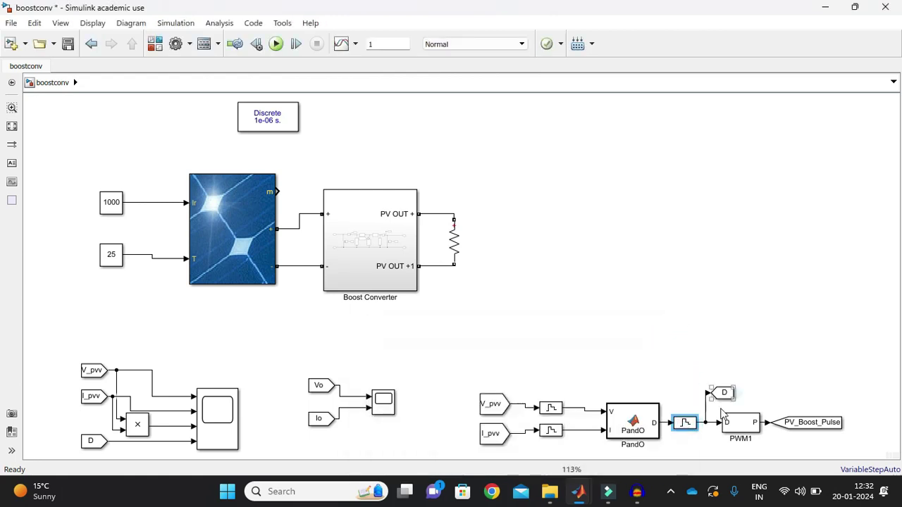
left_click(737, 423)
double_click(737, 422)
left_click(699, 227)
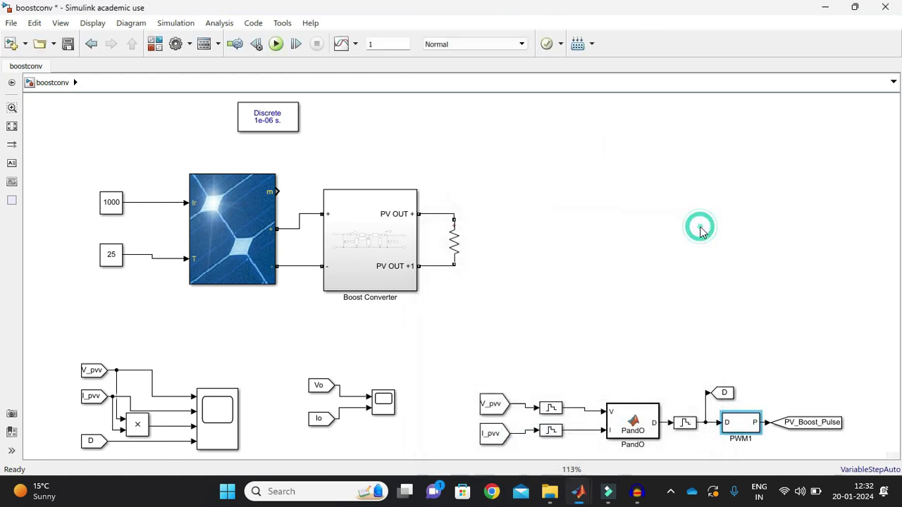
left_click(810, 422)
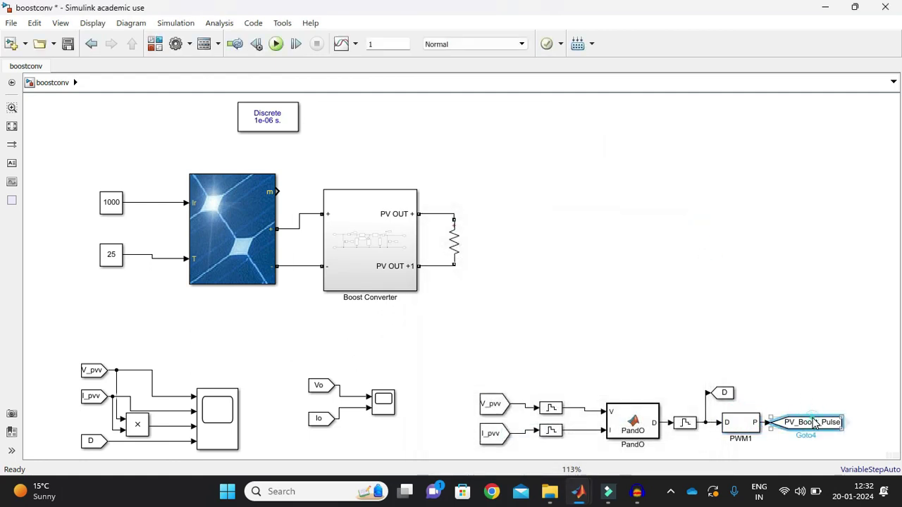
left_click(385, 232)
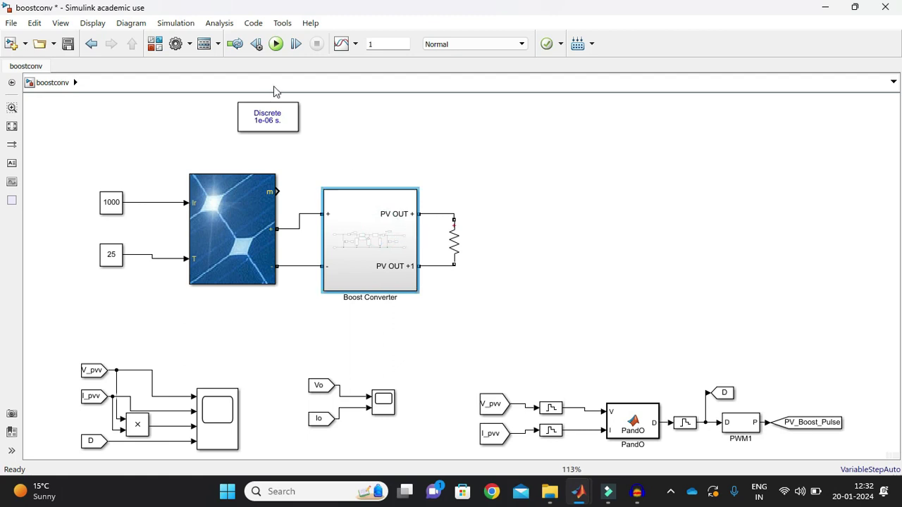
Run the boostconv simulation and select the Scope4 block.
left_click(282, 50)
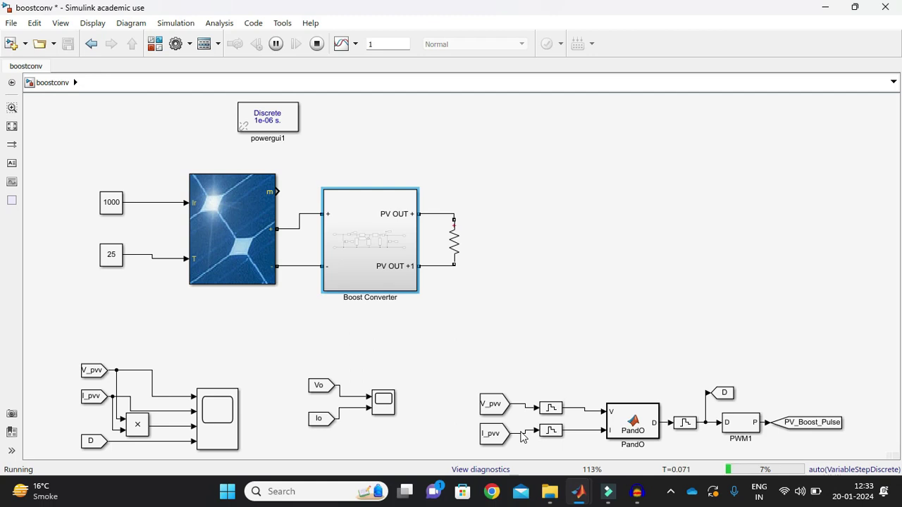
left_click(217, 407)
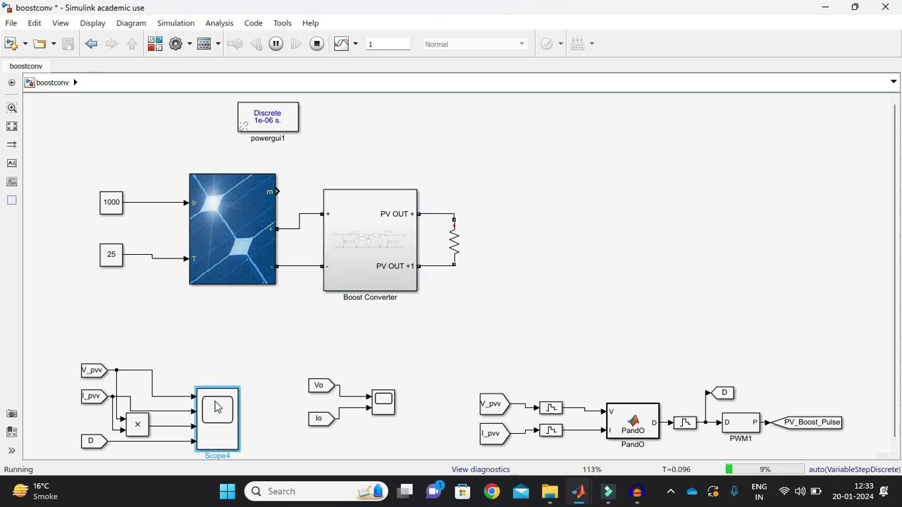
Open Scope4 full-screen and autoscale: voltage near 38, current near 8, power near 300, duty 0.56–0.58.
double_click(217, 407)
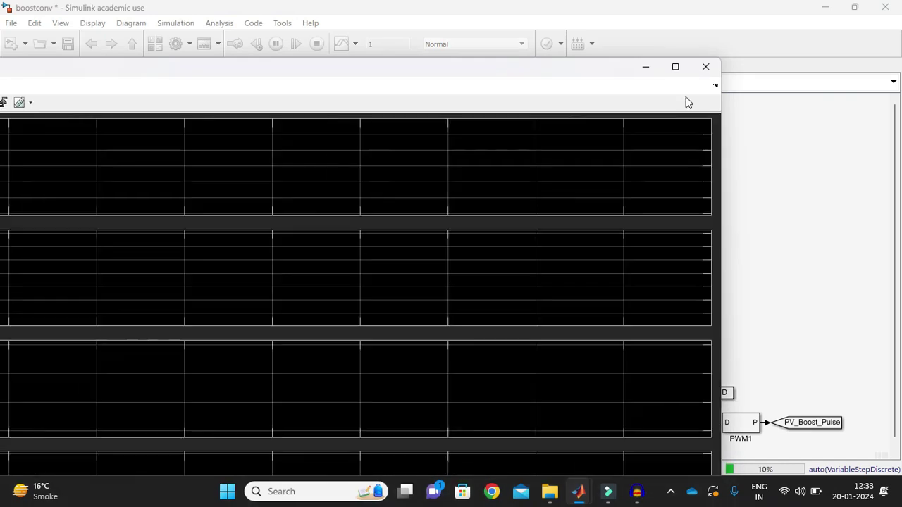
left_click(679, 70)
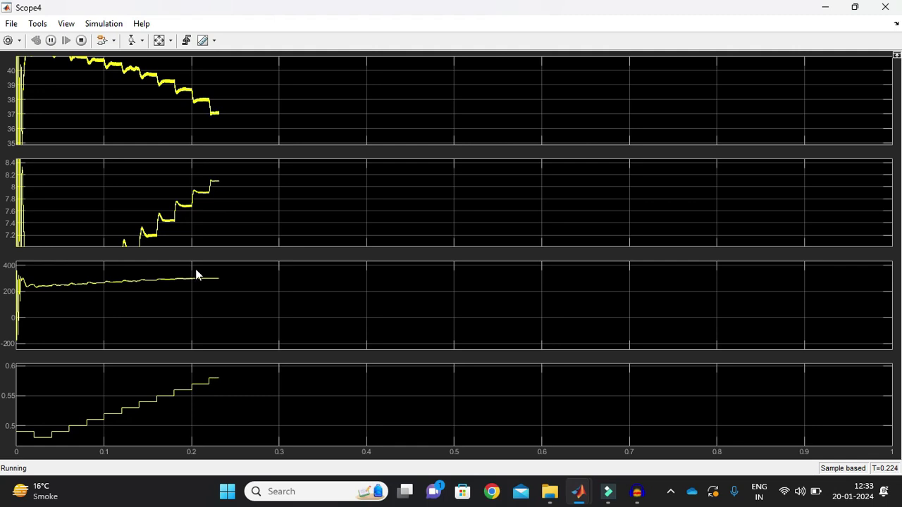
left_click(159, 41)
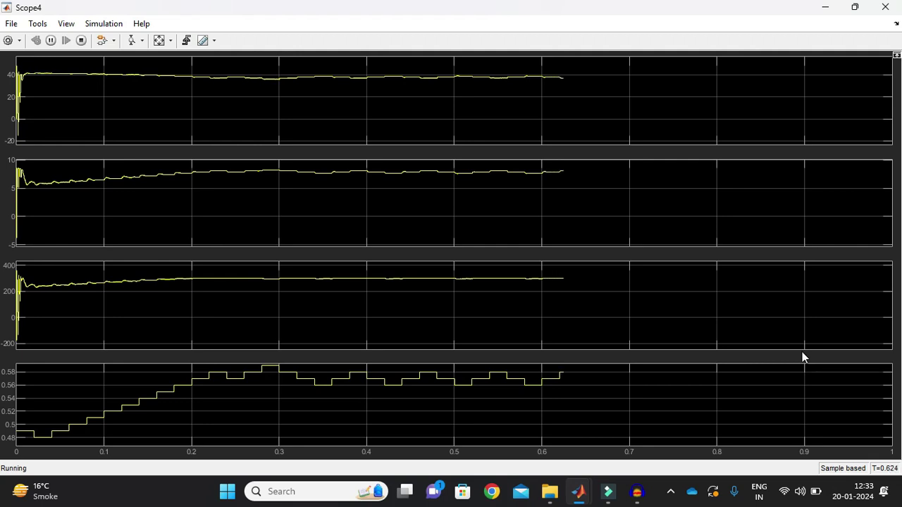
Close the Scope4 window once traces reach T=0.641.
left_click(884, 7)
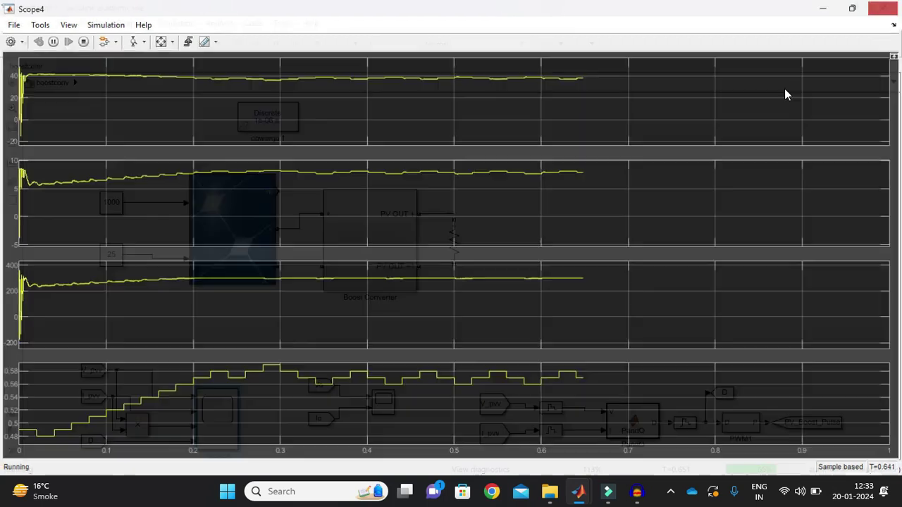